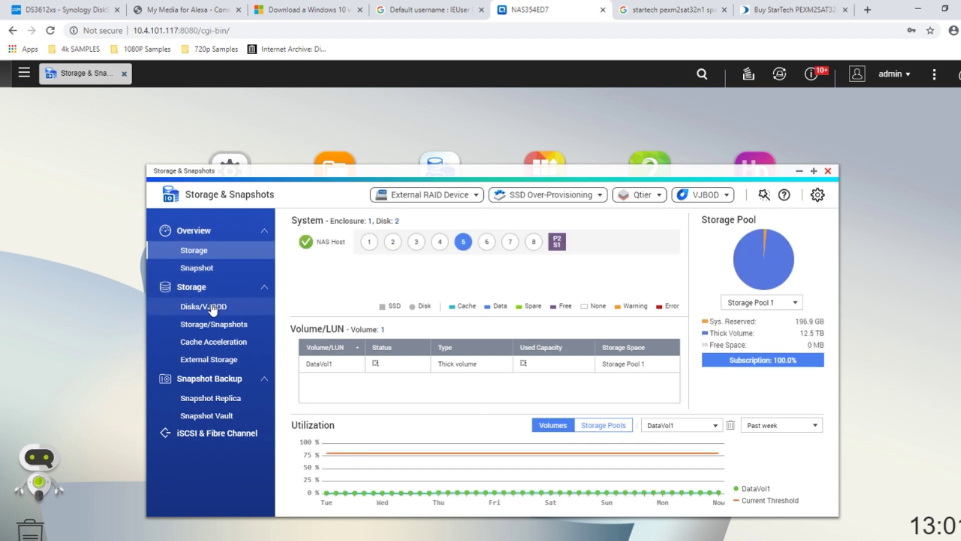
# - Show the Disks/VJBOD list, where Disk 5, a Seagate 12.73 TB drive, reports Good health
pyautogui.click(212, 306)
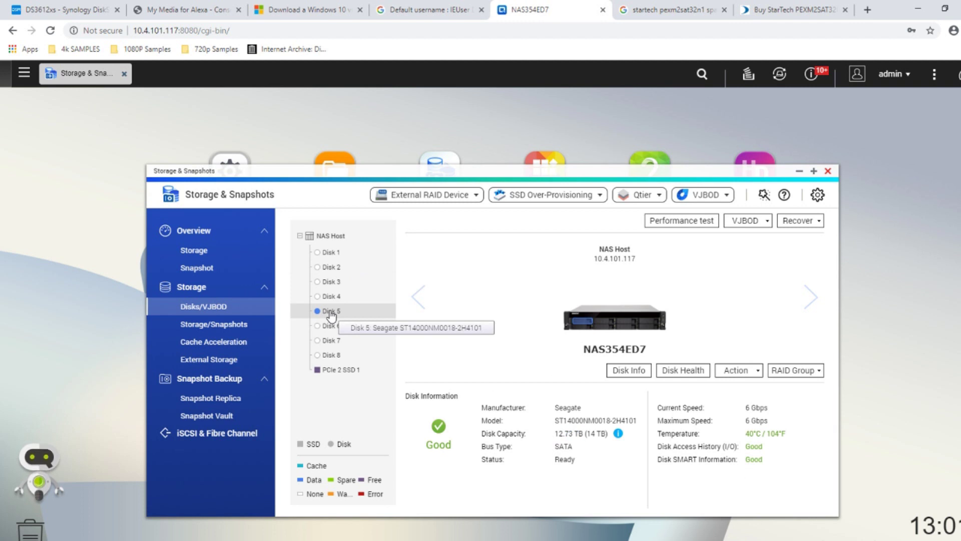
# - Show the details of PCIe 2 SSD 1 and highlight its Samsung 970 EVO Plus model name
pyautogui.click(333, 370)
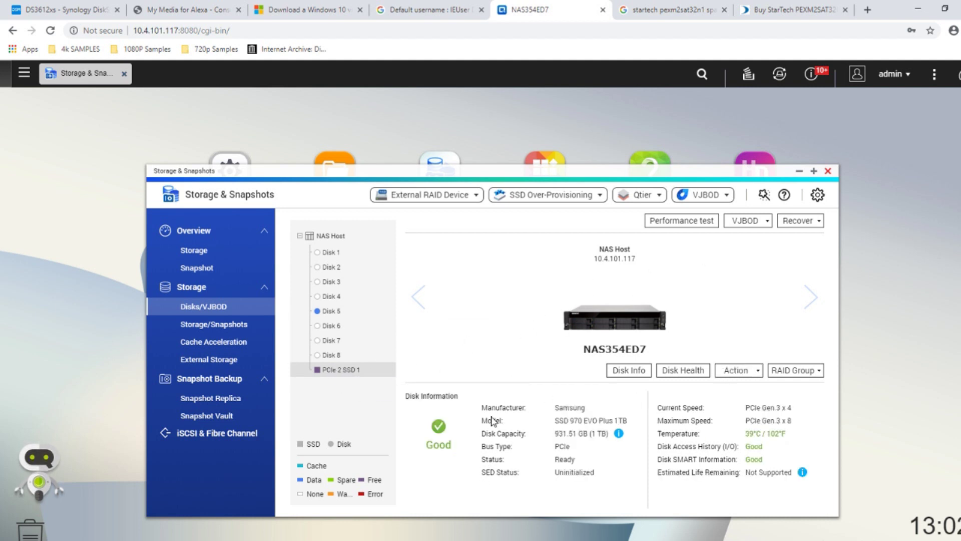
pyautogui.moveTo(574, 420); pyautogui.dragTo(614, 423)
pyautogui.click(568, 425)
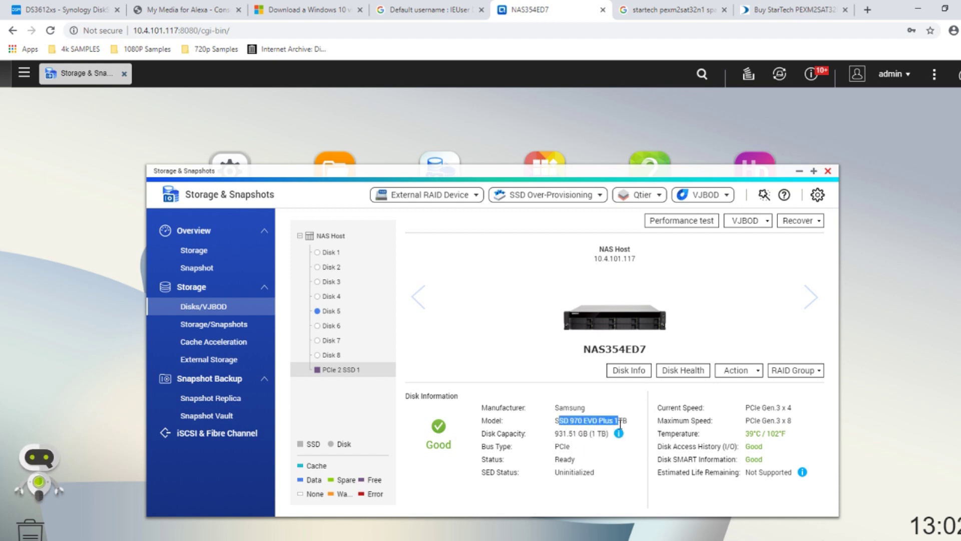
pyautogui.click(484, 423)
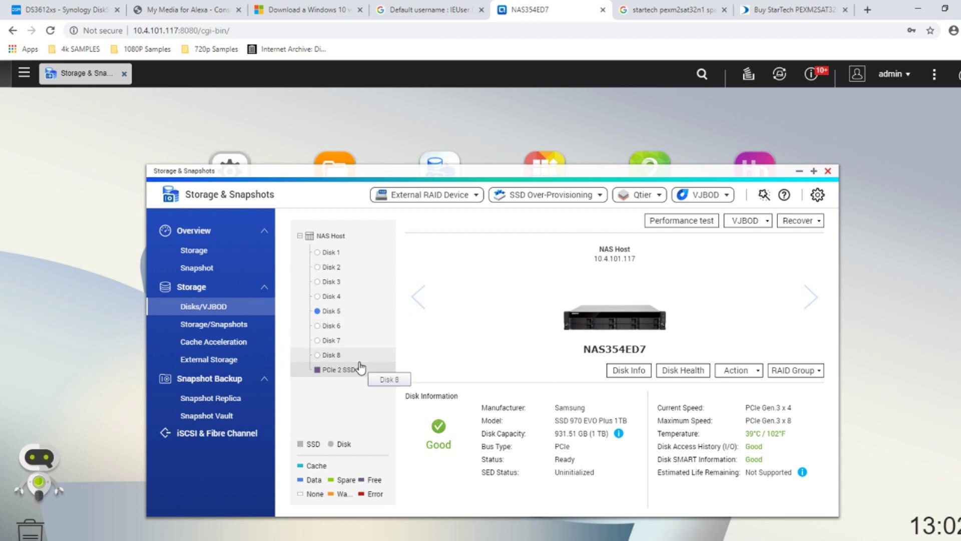
# - Check the Disk Health report for PCIe 2 SSD 1, then close Storage & Snapshots
pyautogui.click(802, 379)
pyautogui.click(736, 370)
pyautogui.click(736, 370)
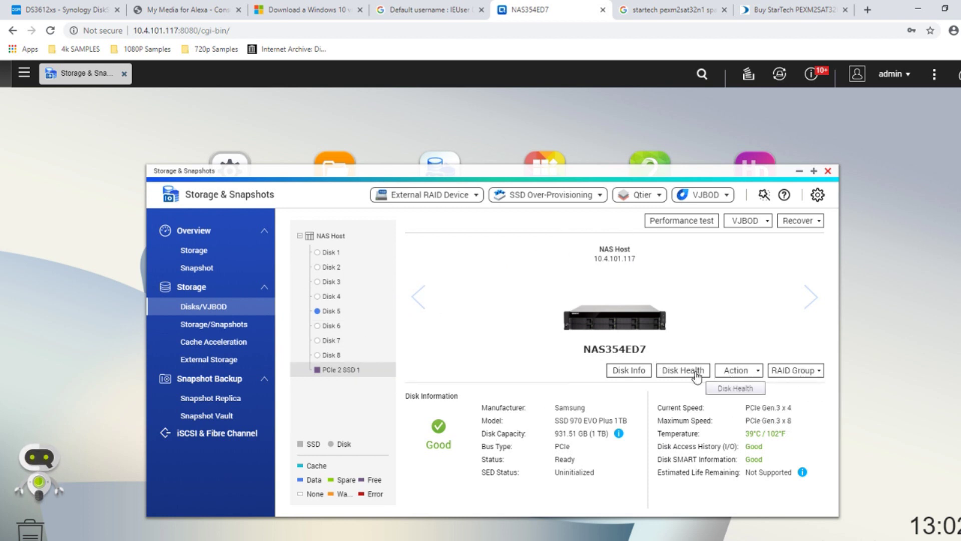
pyautogui.click(662, 372)
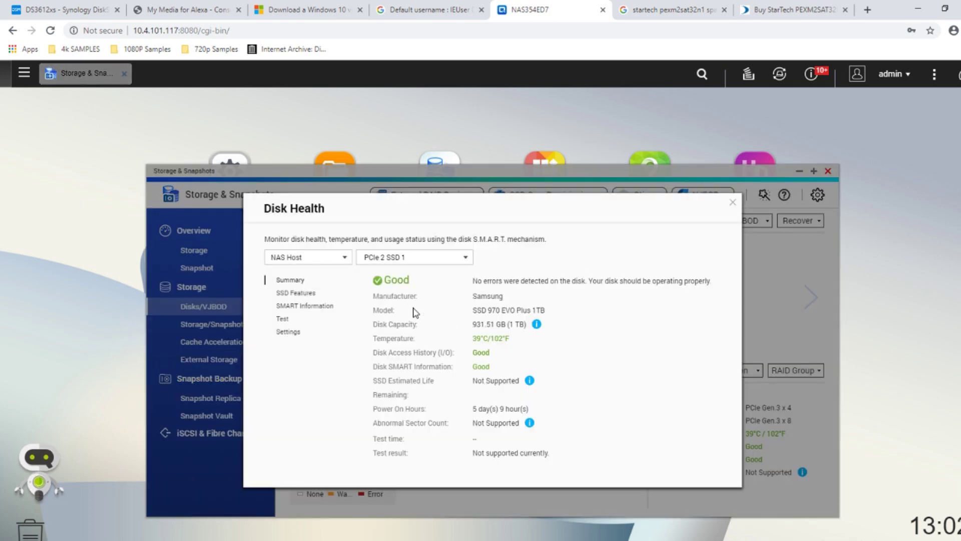
pyautogui.click(419, 261)
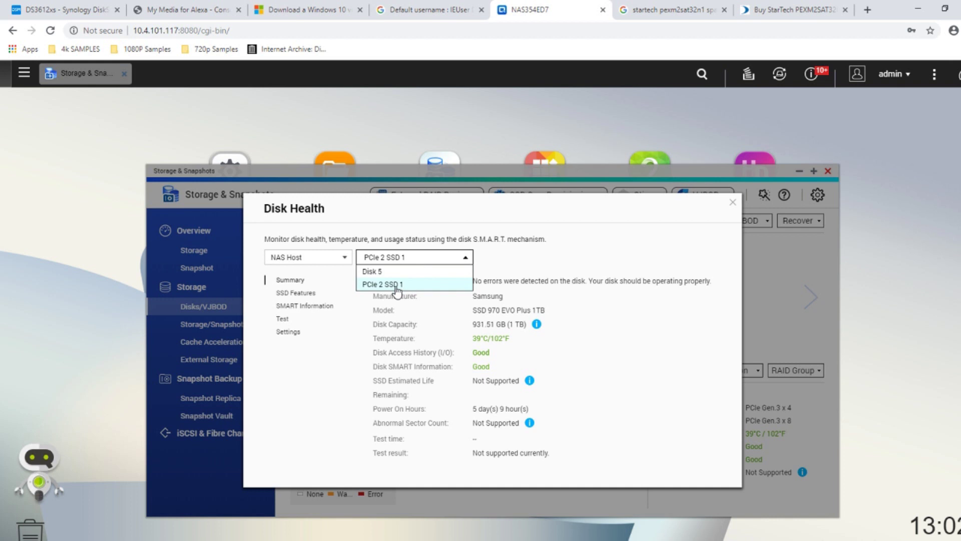
pyautogui.click(597, 305)
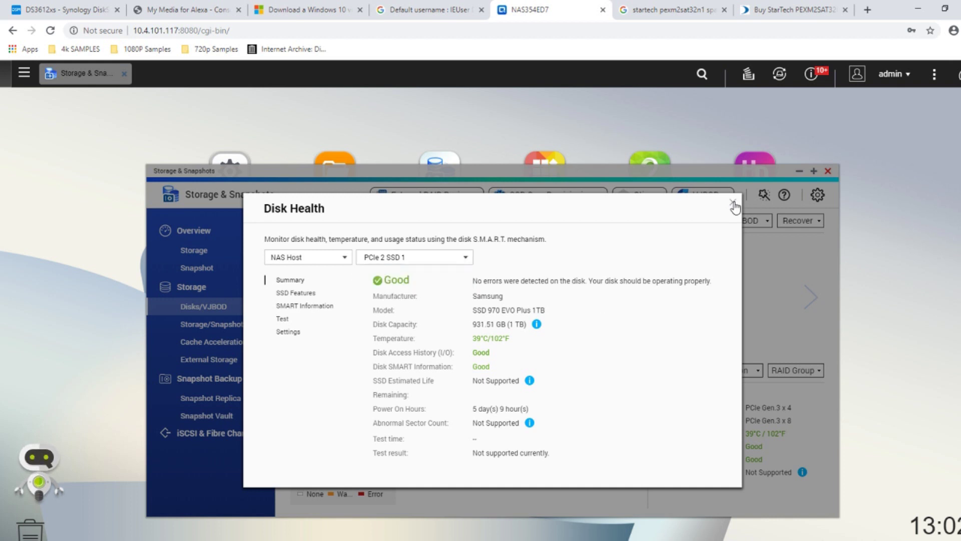
pyautogui.click(733, 205)
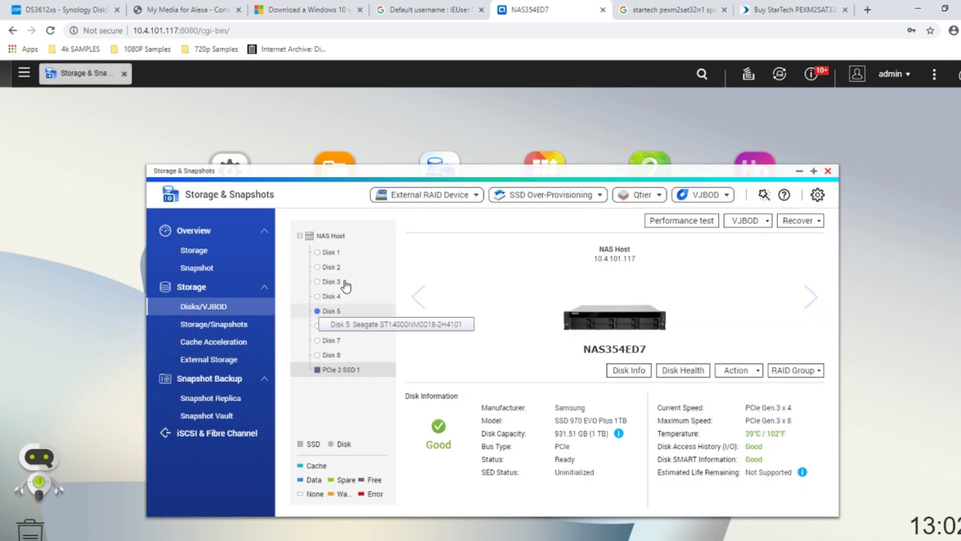
pyautogui.click(828, 171)
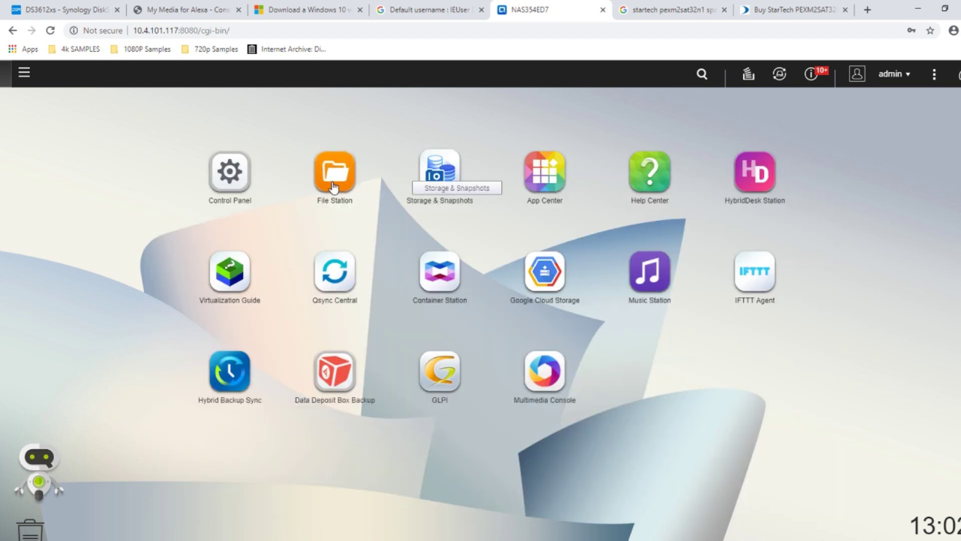
# - Launch File Station and browse the Multimedia folder on DataVol1
pyautogui.click(333, 186)
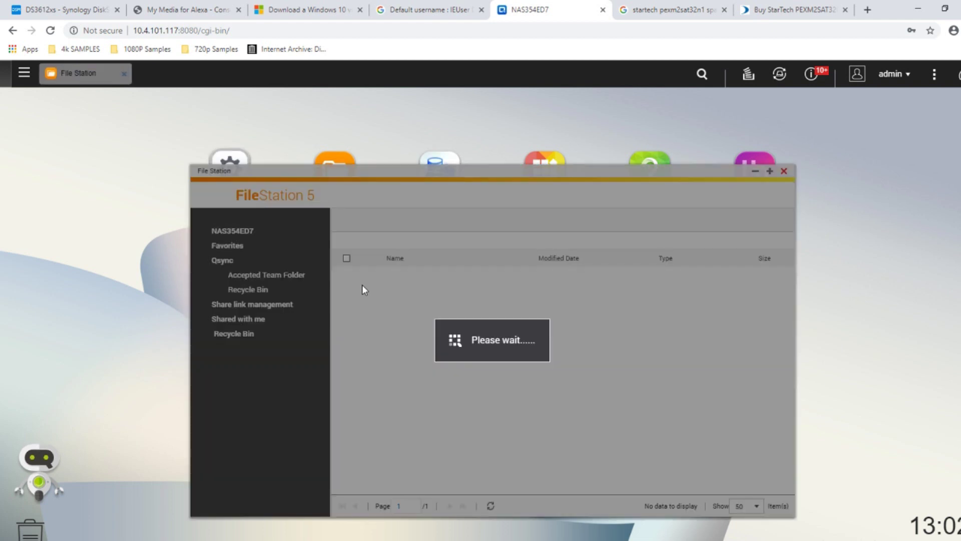
pyautogui.click(317, 272)
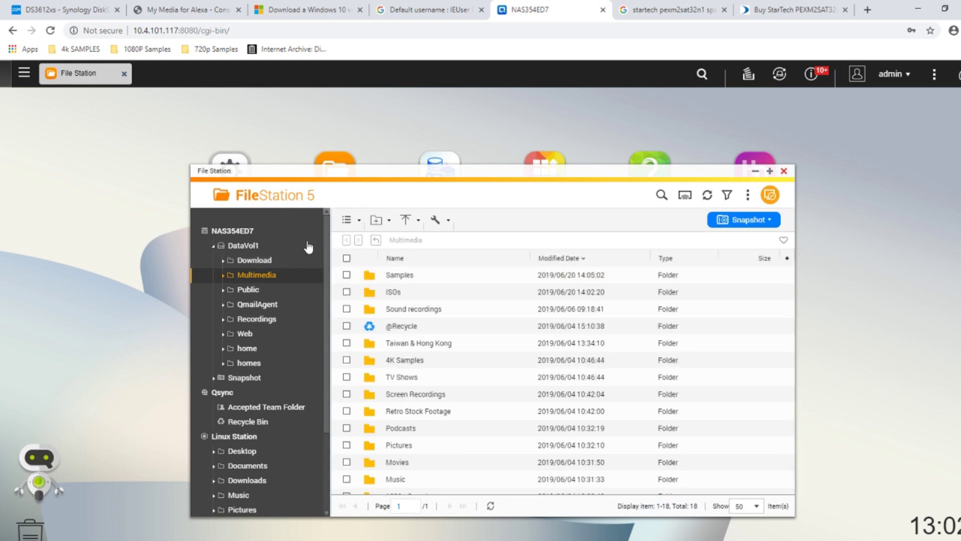
pyautogui.click(381, 221)
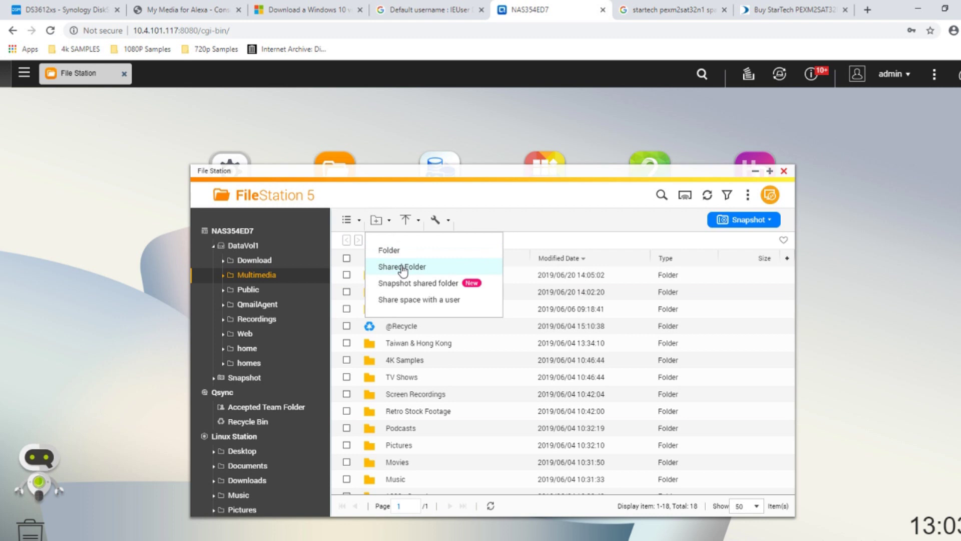
# - Start a shared folder named 'nvm' on DataVol1, cancel it, and bring up the main app menu
pyautogui.click(402, 268)
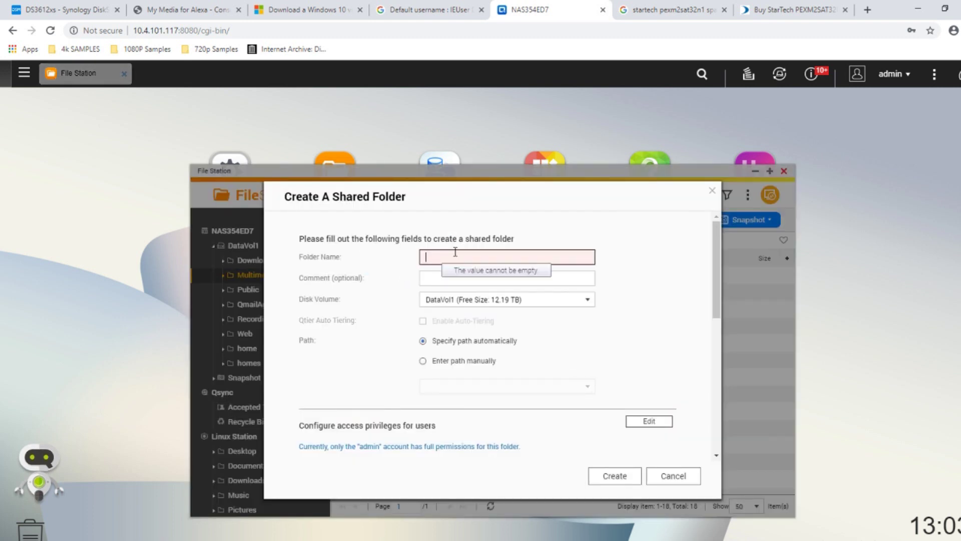
pyautogui.write('n')
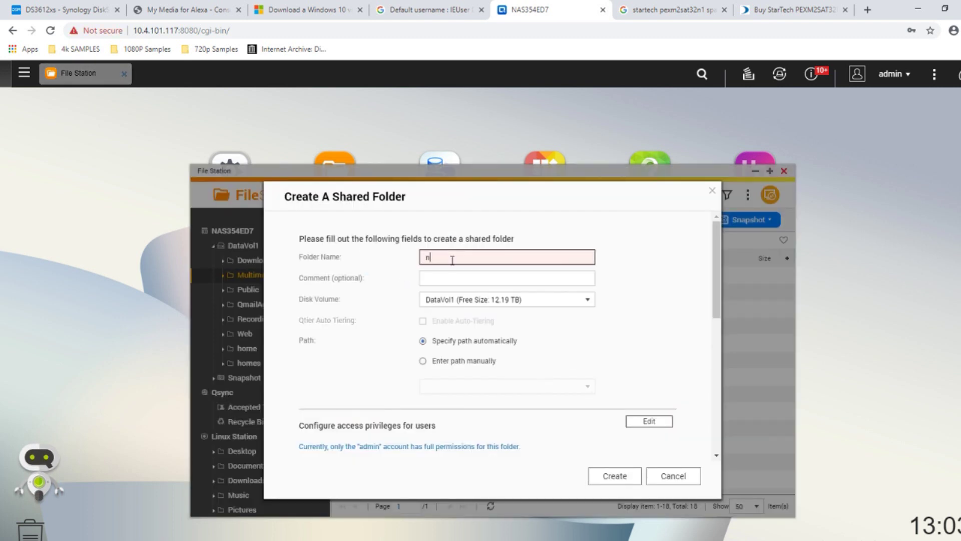
pyautogui.write('vme')
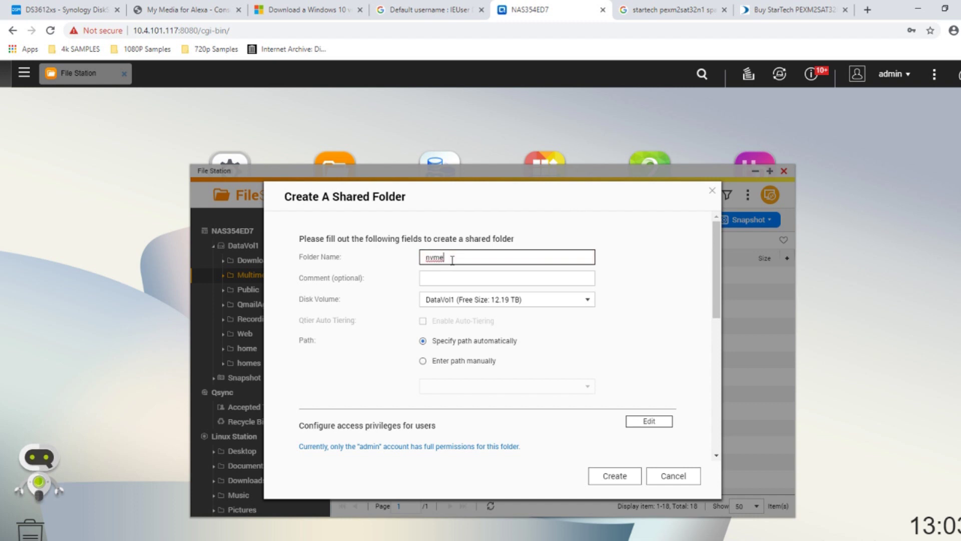
pyautogui.click(506, 300)
pyautogui.click(503, 315)
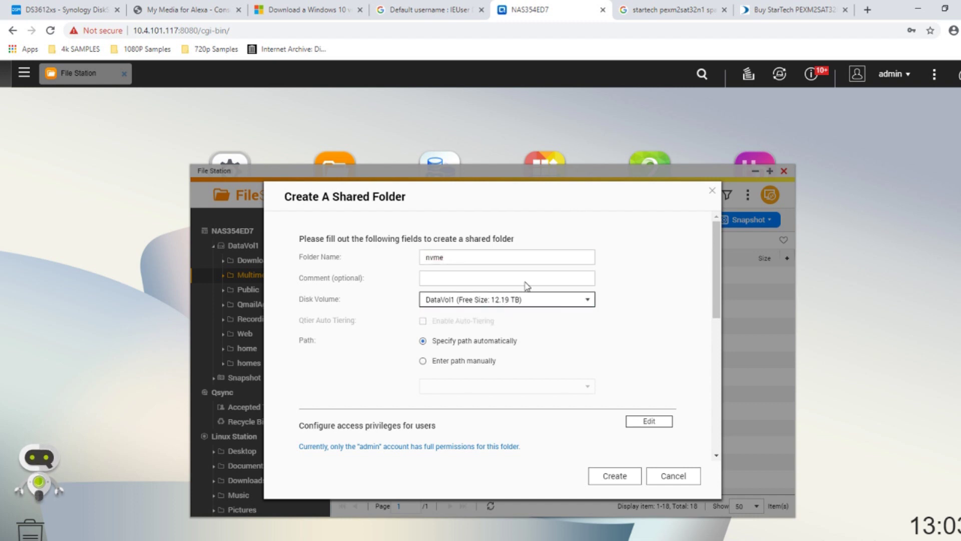
pyautogui.click(673, 476)
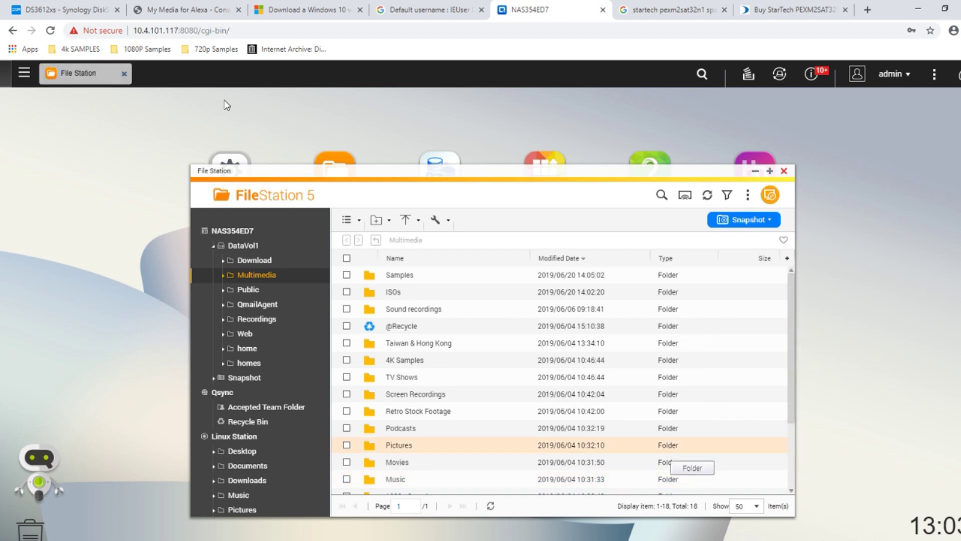
pyautogui.click(24, 73)
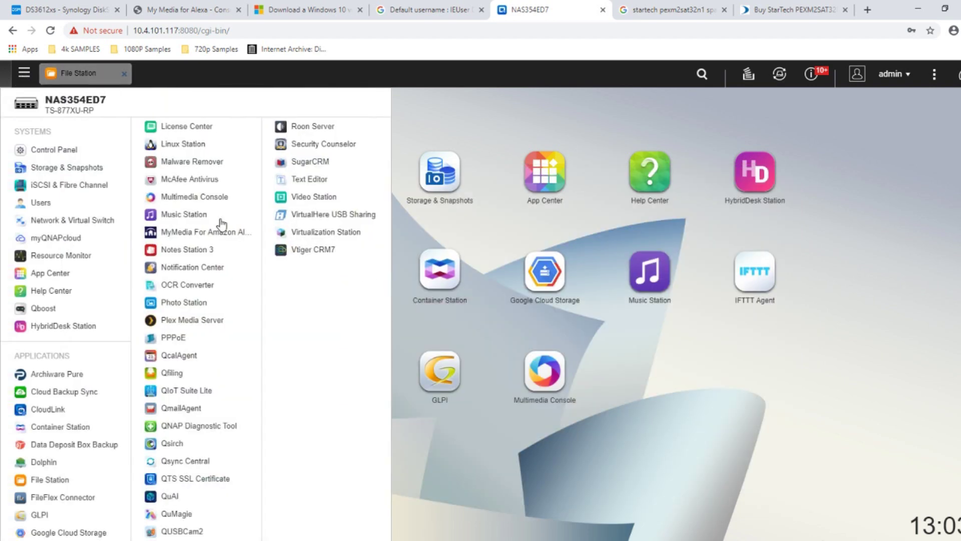
# - In Storage & Snapshots, start a New Storage Pool and advance the wizard to disk selection
pyautogui.click(439, 173)
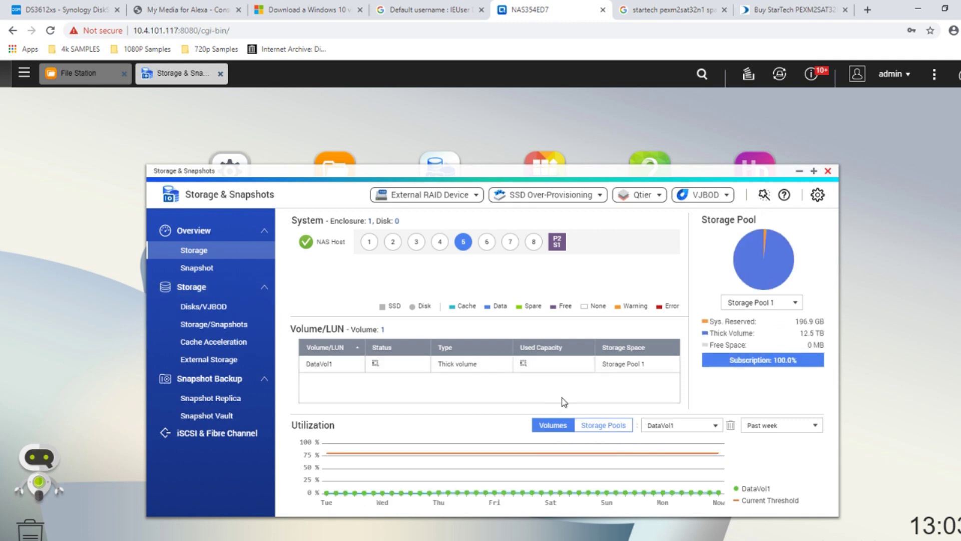
pyautogui.click(215, 326)
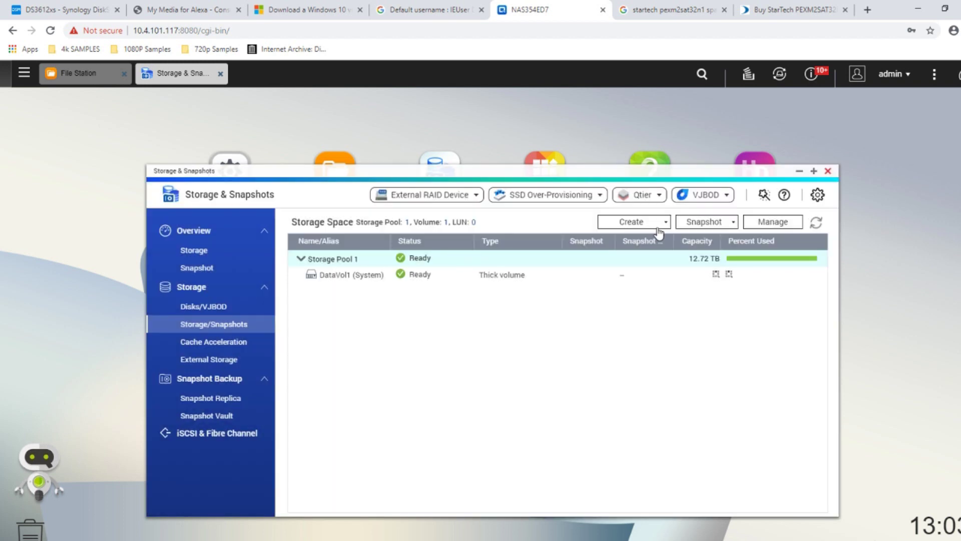
pyautogui.click(658, 224)
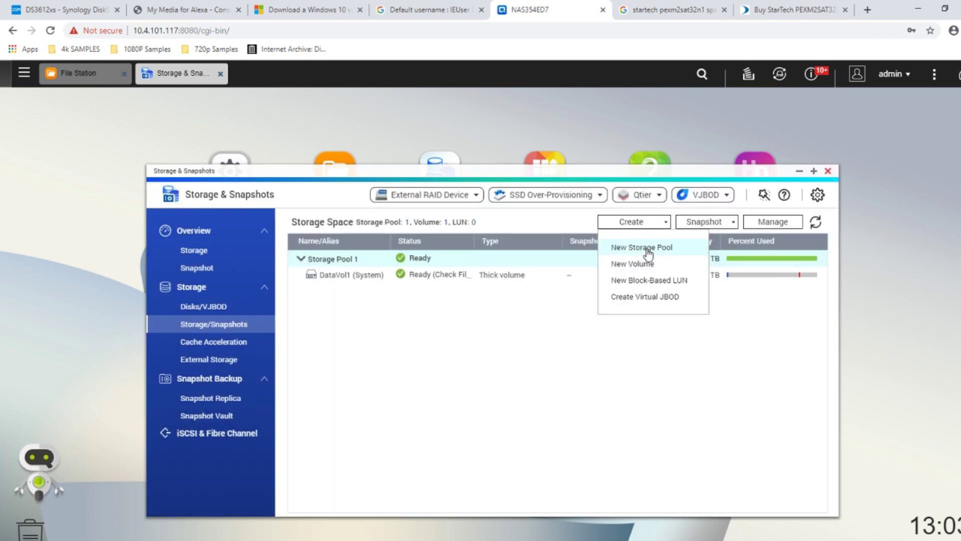
pyautogui.click(647, 248)
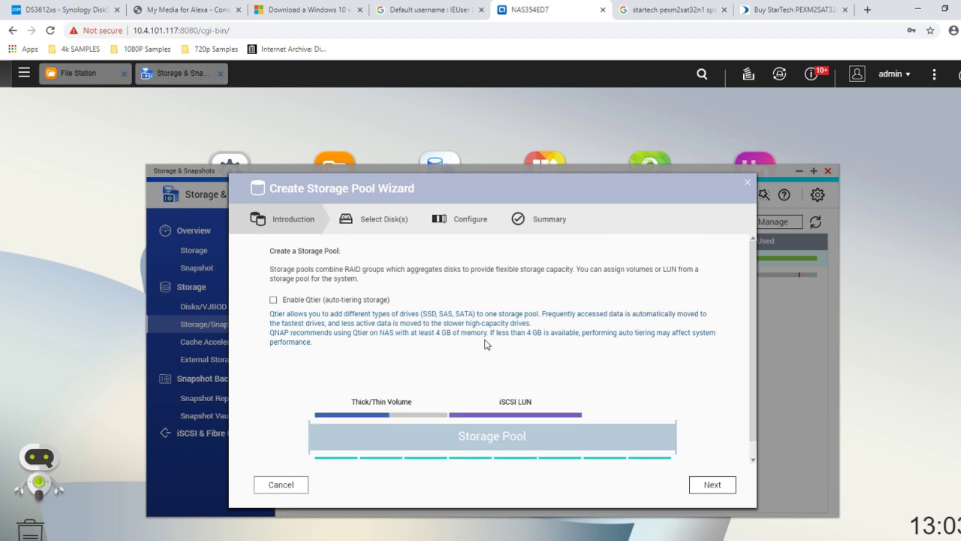
pyautogui.click(711, 483)
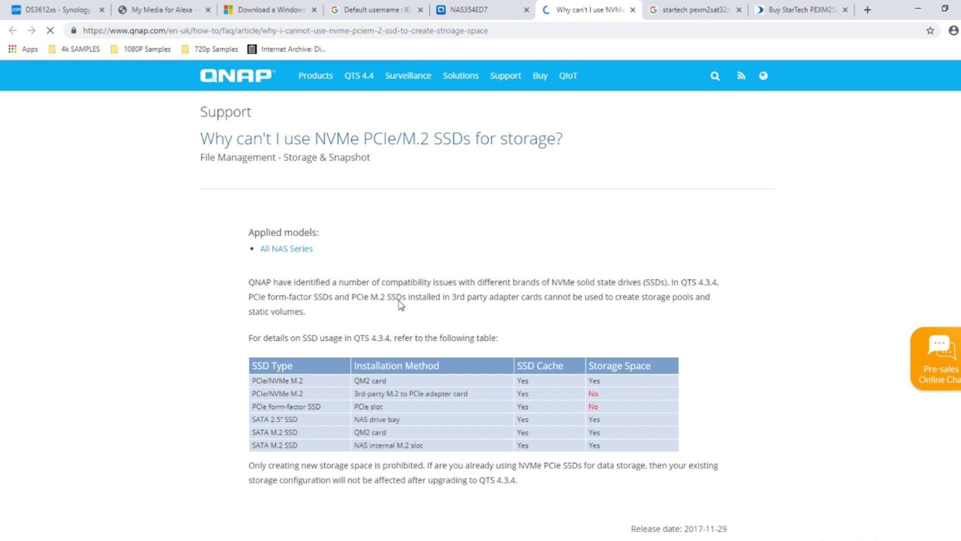
# - Highlight the FAQ row showing 3rd-party M.2-to-PCIe adapter cards can't create storage space
pyautogui.scroll(-1, 401, 306)
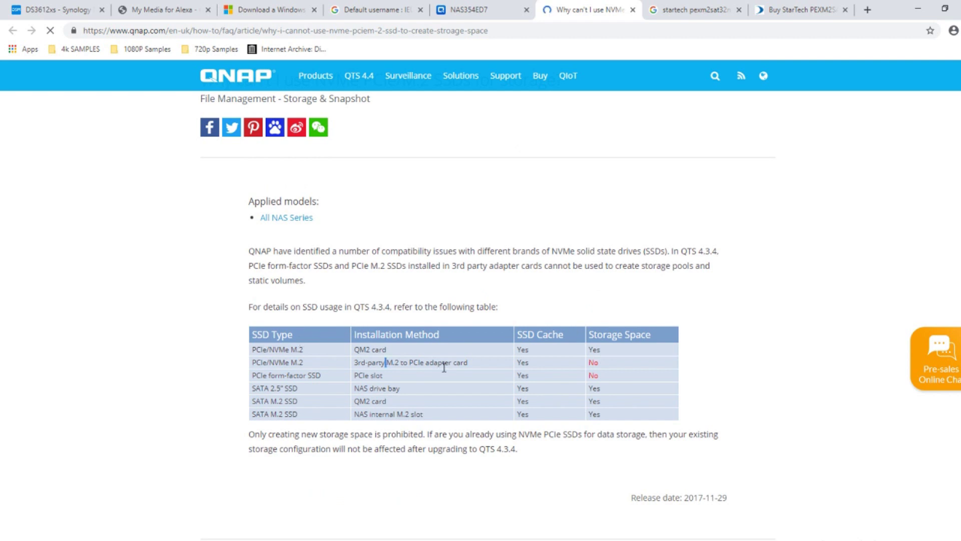
pyautogui.moveTo(385, 362); pyautogui.dragTo(444, 367)
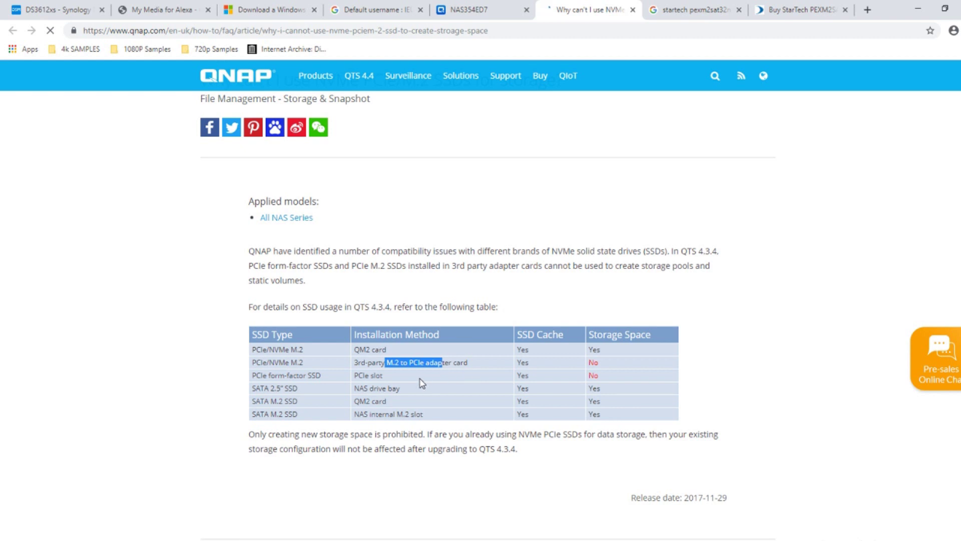
pyautogui.click(414, 365)
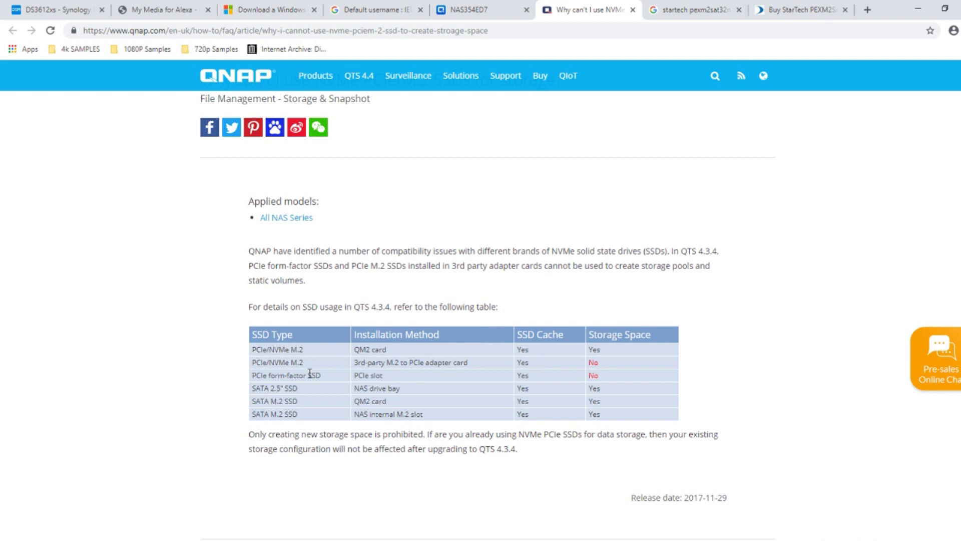
pyautogui.moveTo(379, 367); pyautogui.dragTo(523, 362)
pyautogui.click(457, 6)
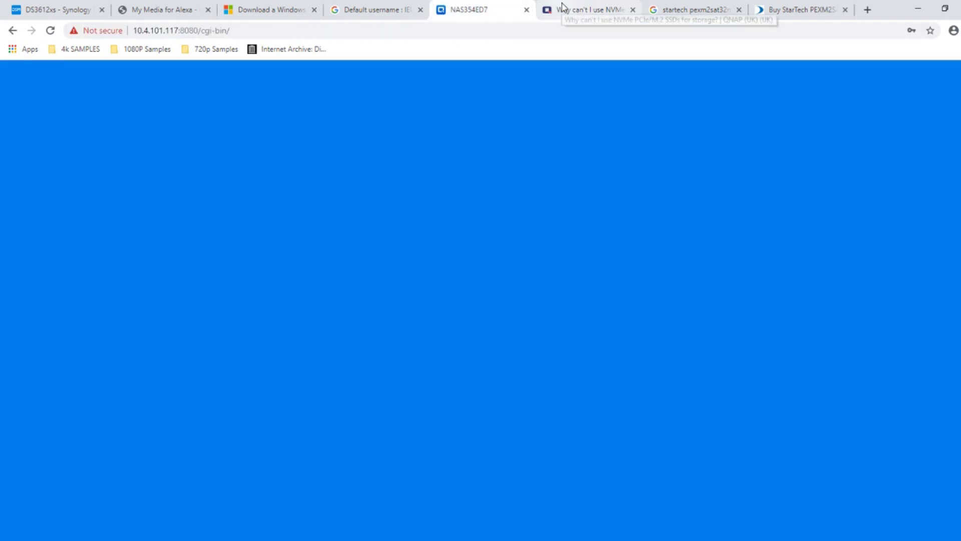
pyautogui.click(583, 10)
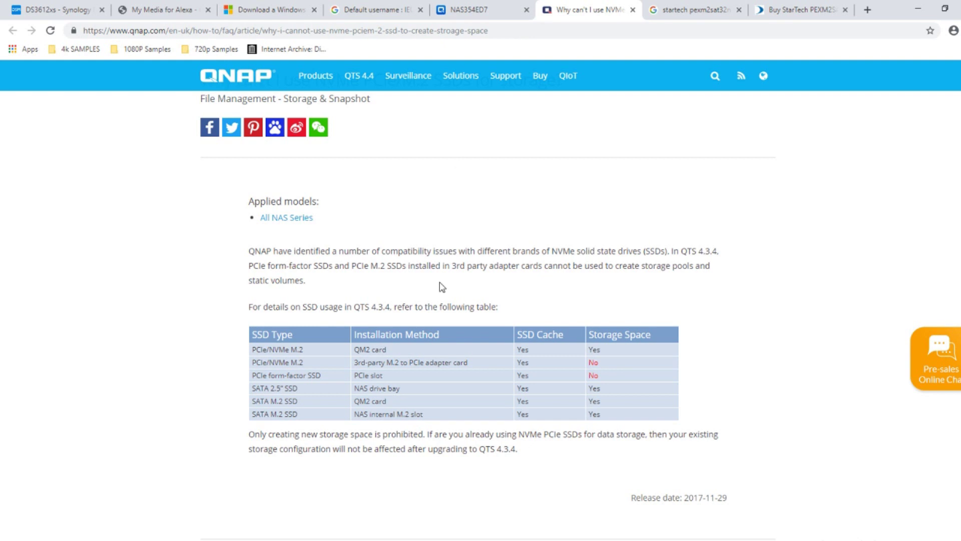
# - Keep NAS Host as the enclosure, then back out and cancel the Create Storage Pool wizard
pyautogui.click(486, 5)
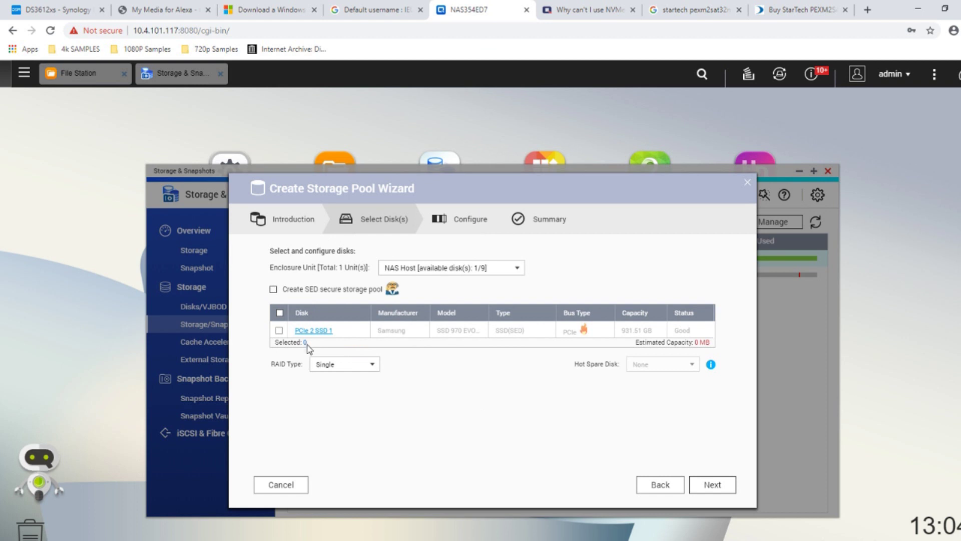
pyautogui.click(425, 274)
pyautogui.click(425, 279)
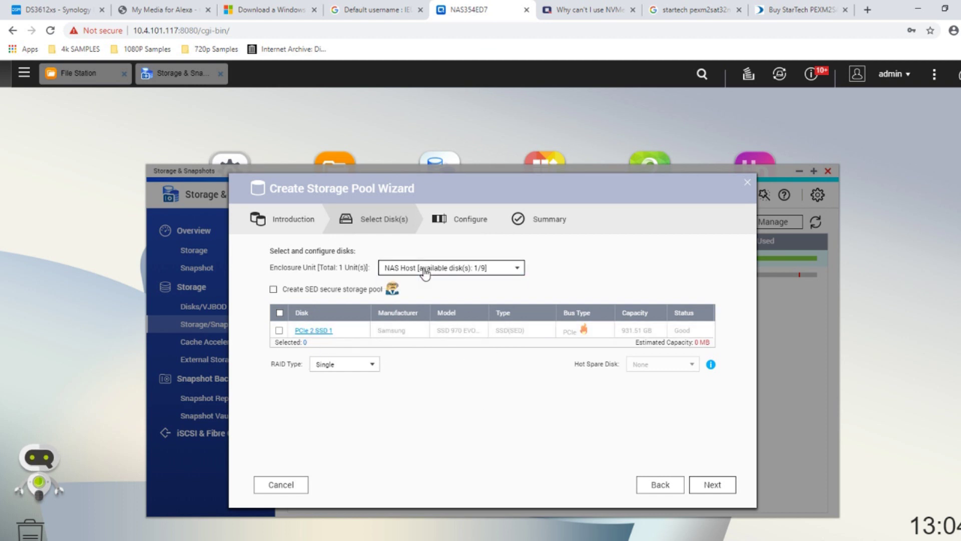
pyautogui.click(676, 485)
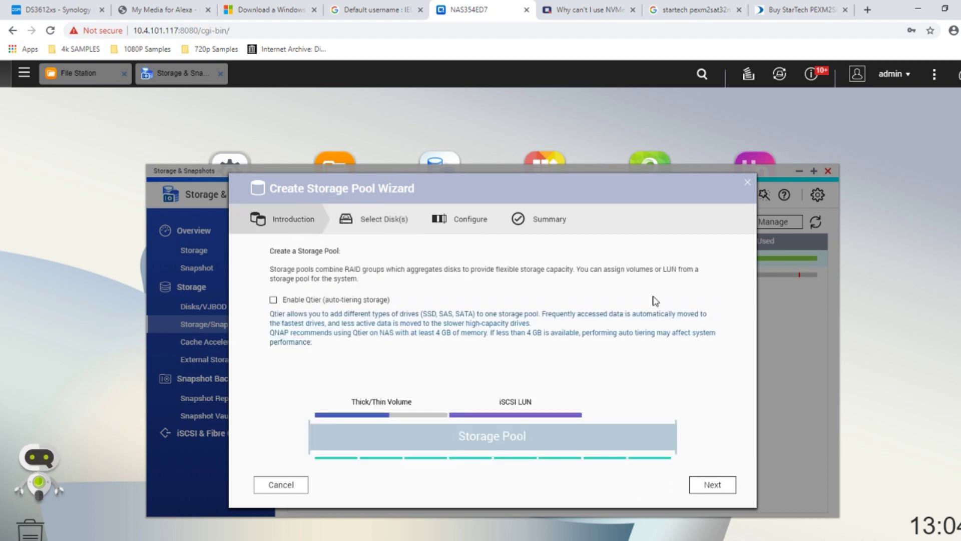
pyautogui.click(747, 182)
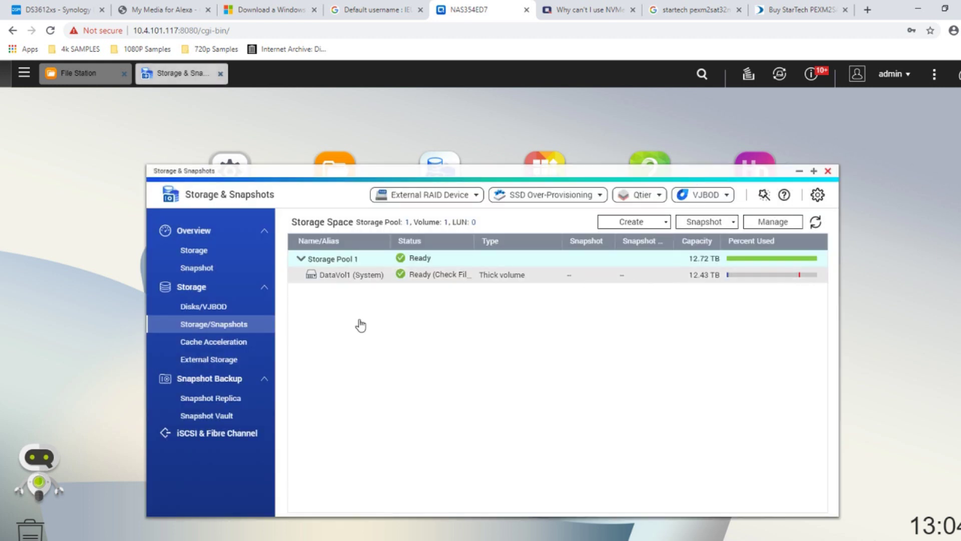
# - Shut down the NAS from the admin menu and confirm with Yes
pyautogui.click(890, 76)
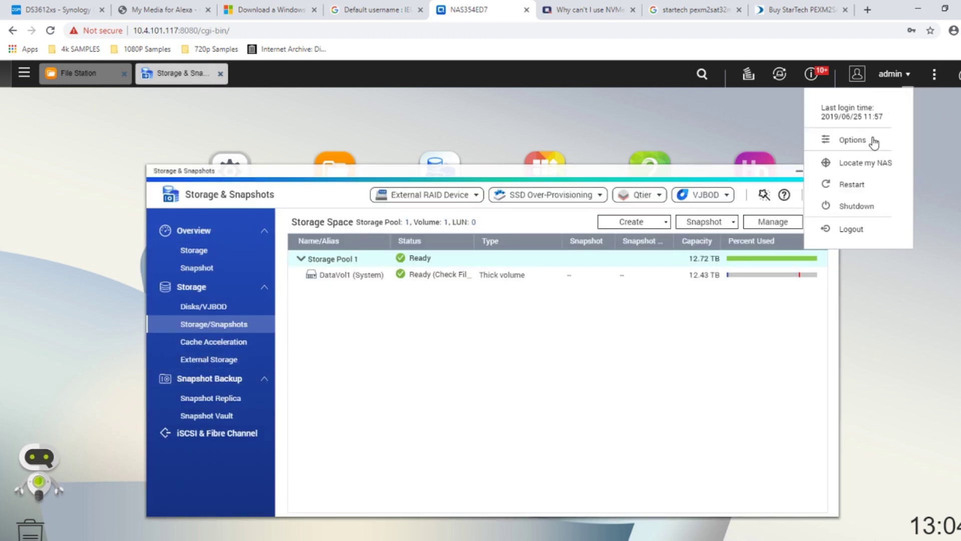
pyautogui.click(860, 207)
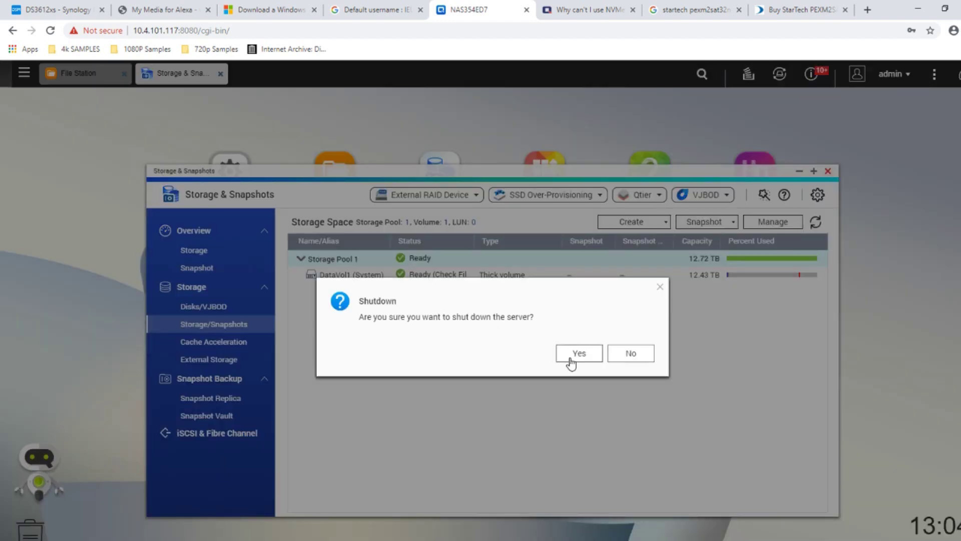
pyautogui.click(570, 357)
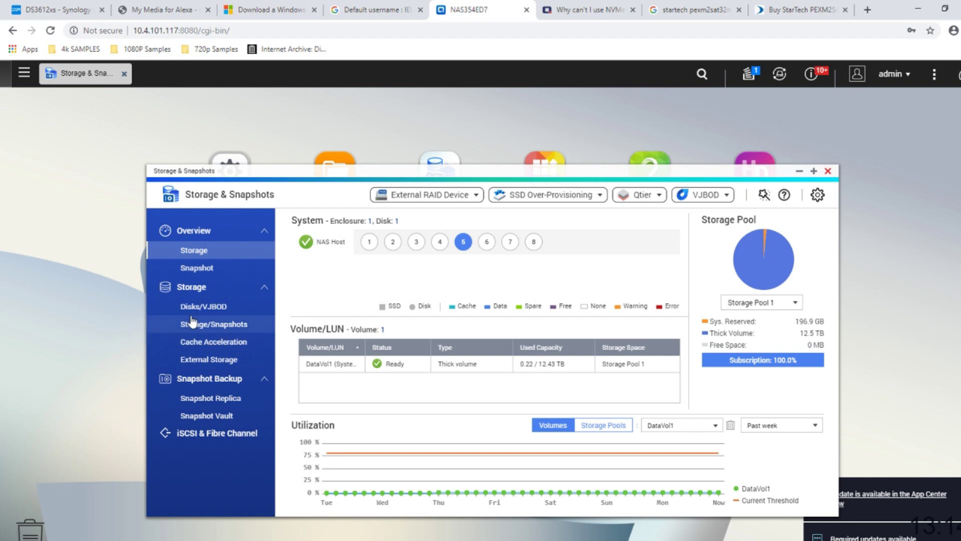
# - View the disk list showing only Disk 5, then scroll the StarTech PEXM2SAT32N1 product page
pyautogui.click(203, 307)
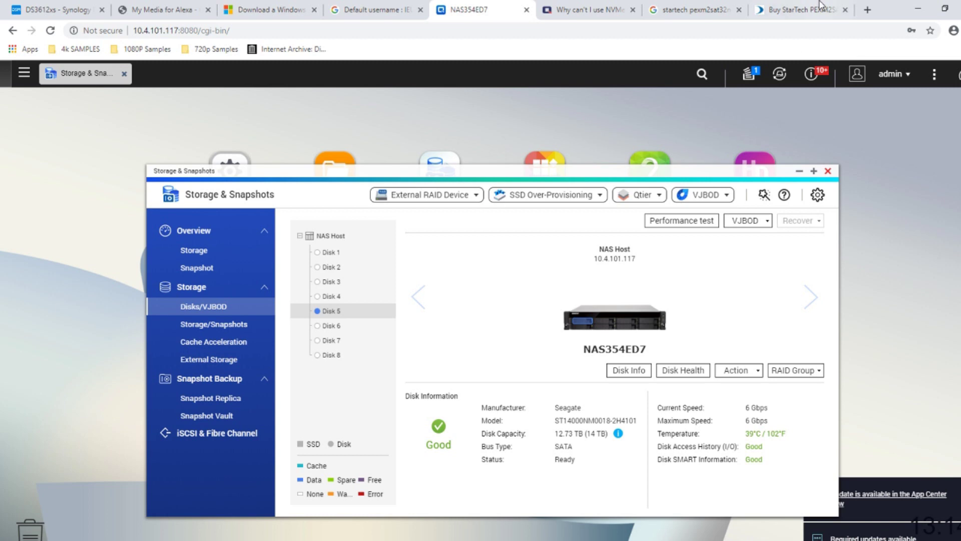
pyautogui.click(801, 9)
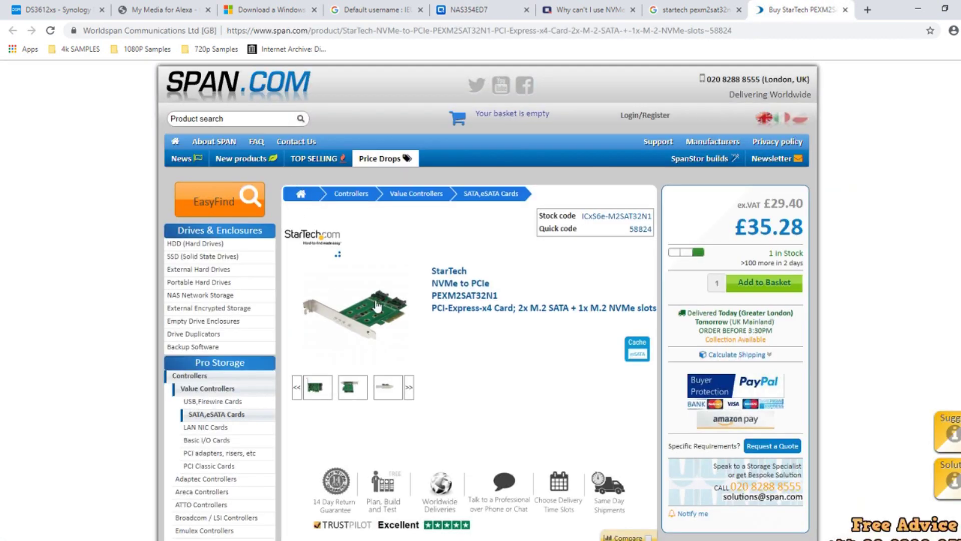
pyautogui.scroll(-1, 401, 300)
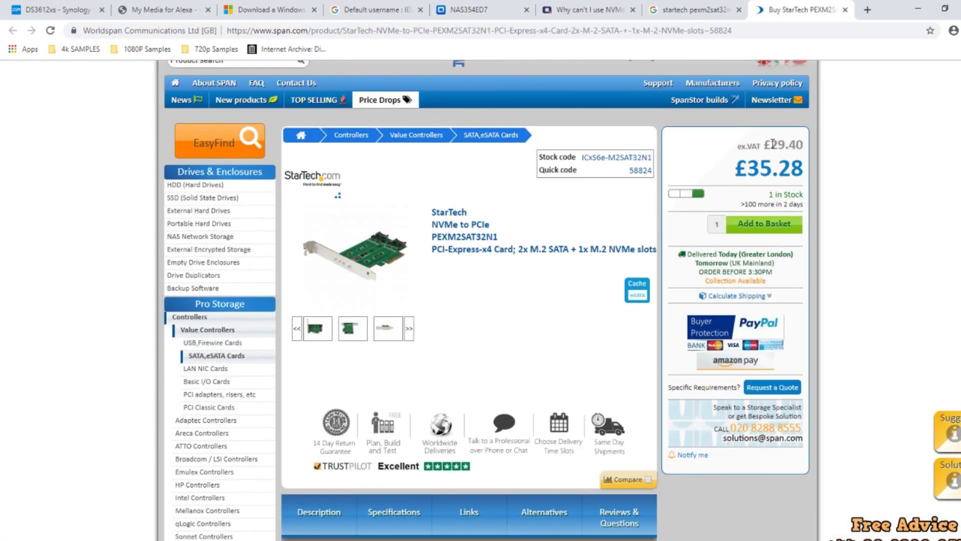
# - Highlight the adapter's ex-VAT price and '1x M.2 NVMe slots' spec, then return to the NAS tab
pyautogui.moveTo(771, 144); pyautogui.dragTo(785, 144)
pyautogui.moveTo(432, 225); pyautogui.dragTo(461, 228)
pyautogui.moveTo(579, 249); pyautogui.dragTo(654, 248)
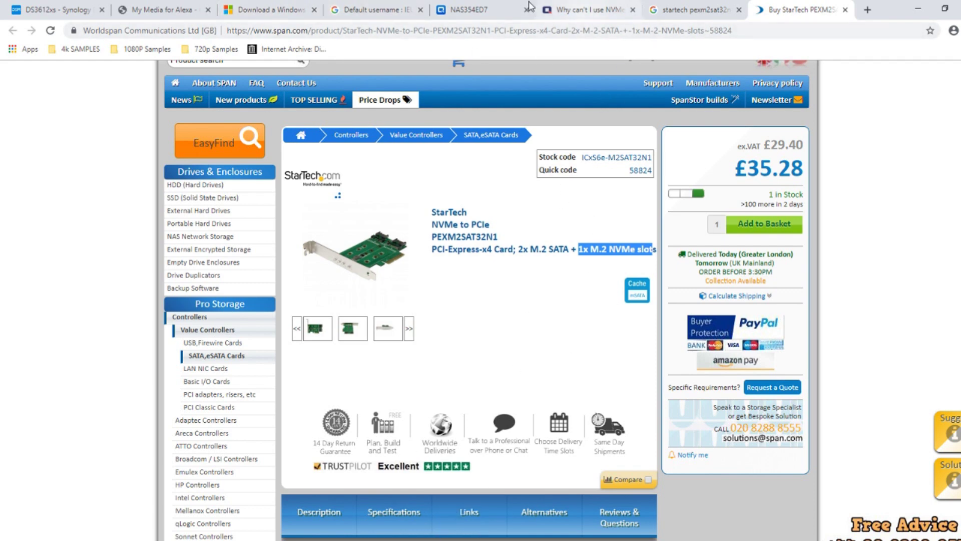
pyautogui.click(495, 12)
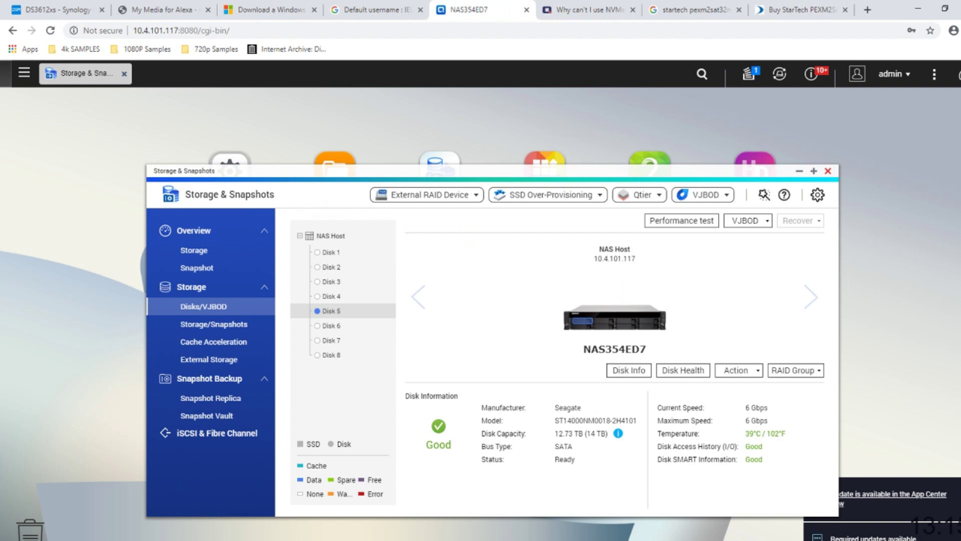